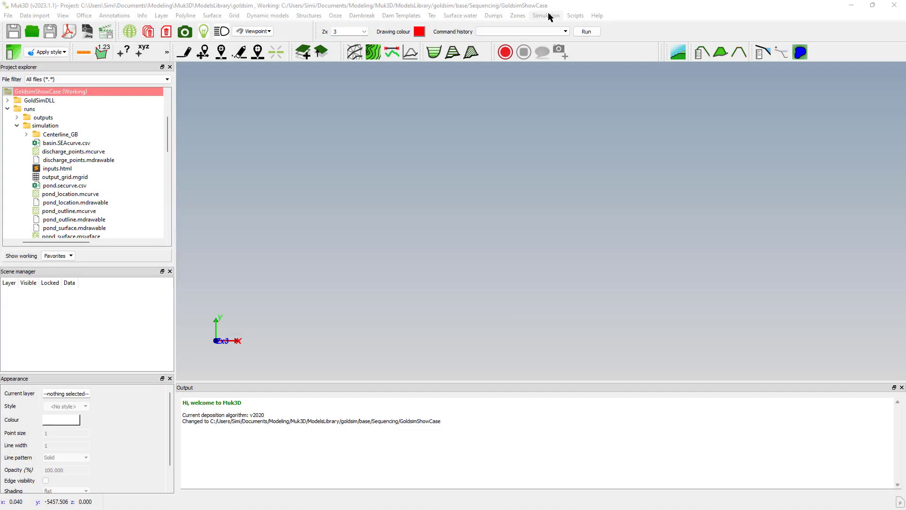
Open Muk3D's Simulation menu before switching to GoldSim's Concentrator container.
left_click(548, 14)
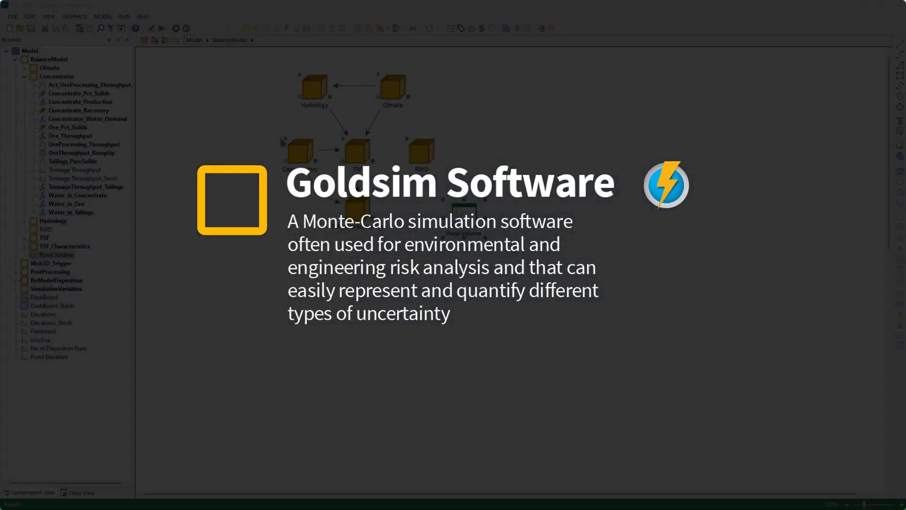
Inspect OreProcessing_Throughput's triangular distribution, then close its properties.
double_click(211, 84)
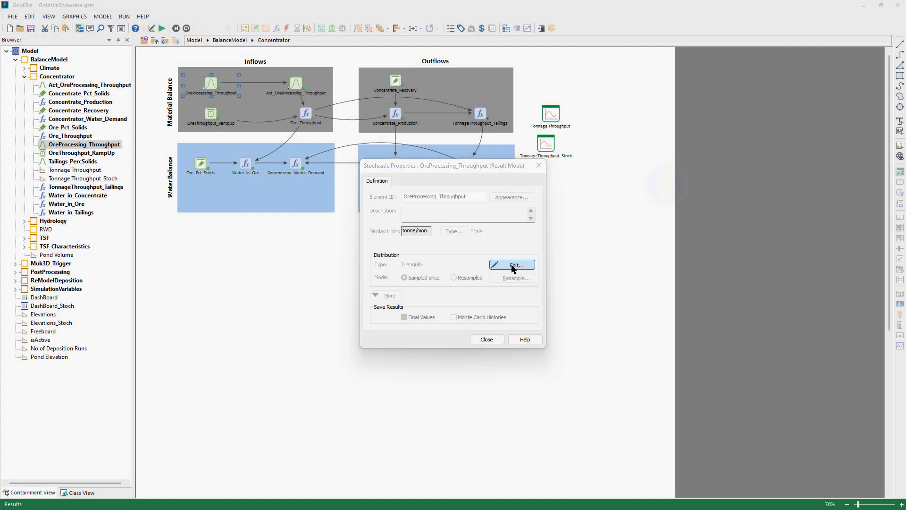
left_click(508, 266)
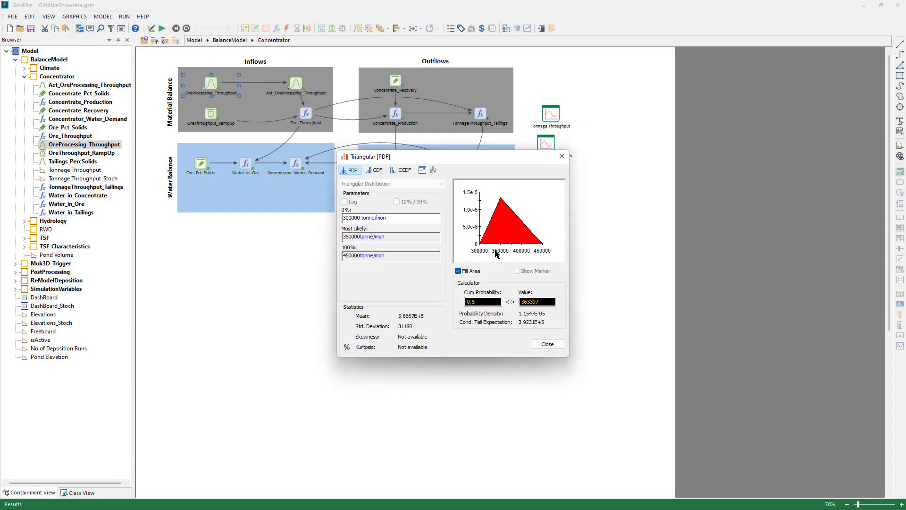
left_click(552, 345)
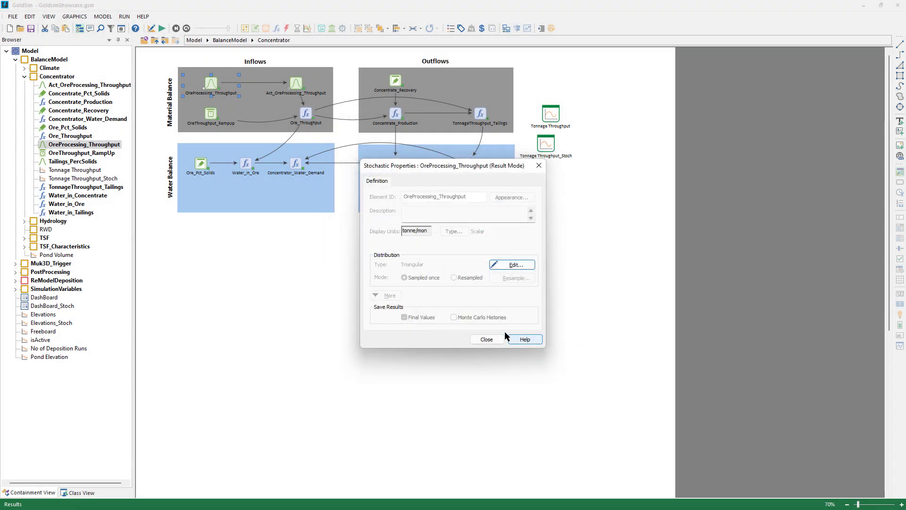
left_click(489, 340)
From BalanceModel, open the Pond Volume chart, step to realization 2, then show Probabilities.
left_click(156, 41)
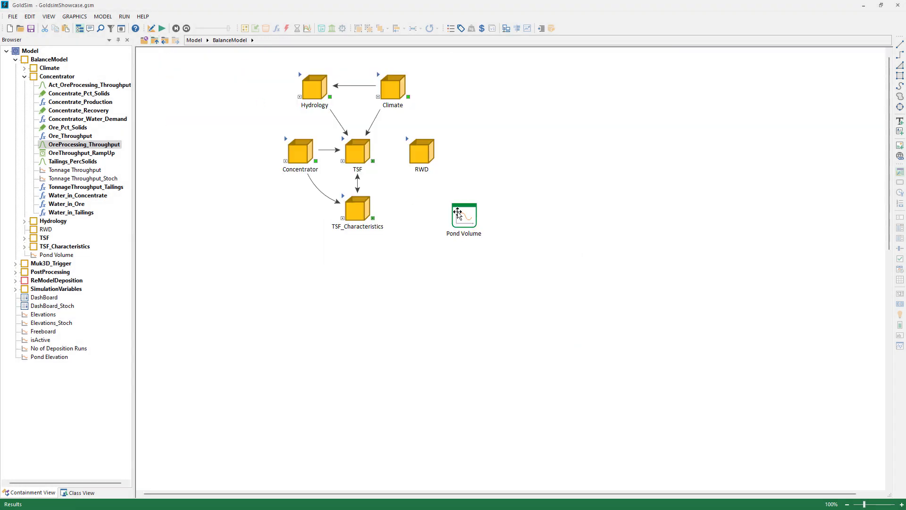
double_click(457, 213)
left_click(411, 135)
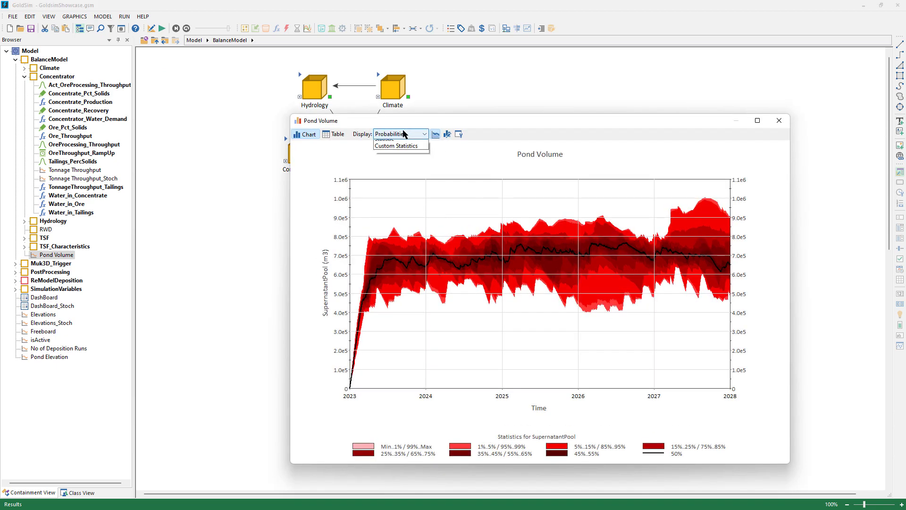
left_click(399, 148)
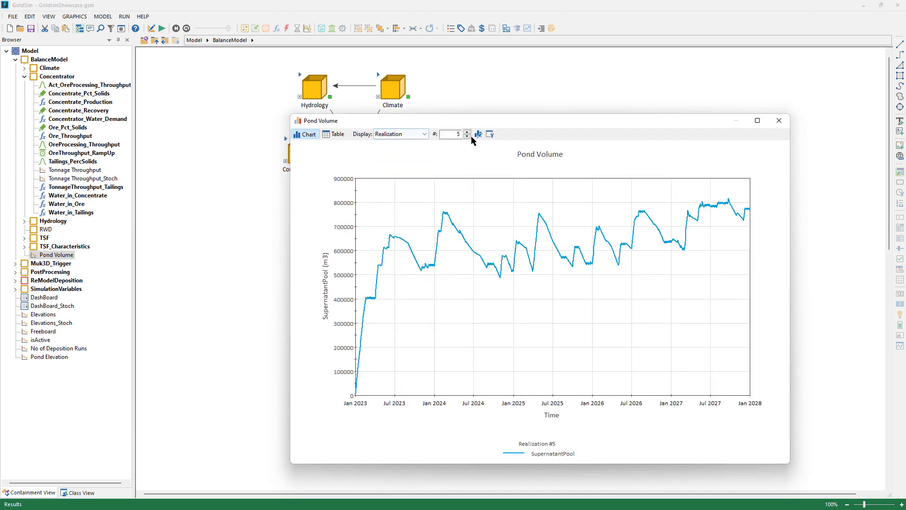
left_click(467, 136)
left_click(467, 136)
left_click(467, 136)
left_click(425, 134)
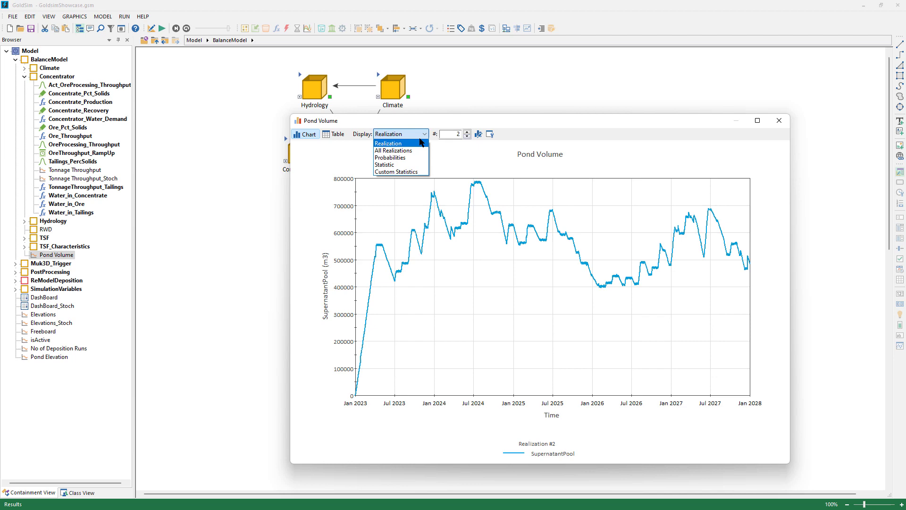
left_click(409, 158)
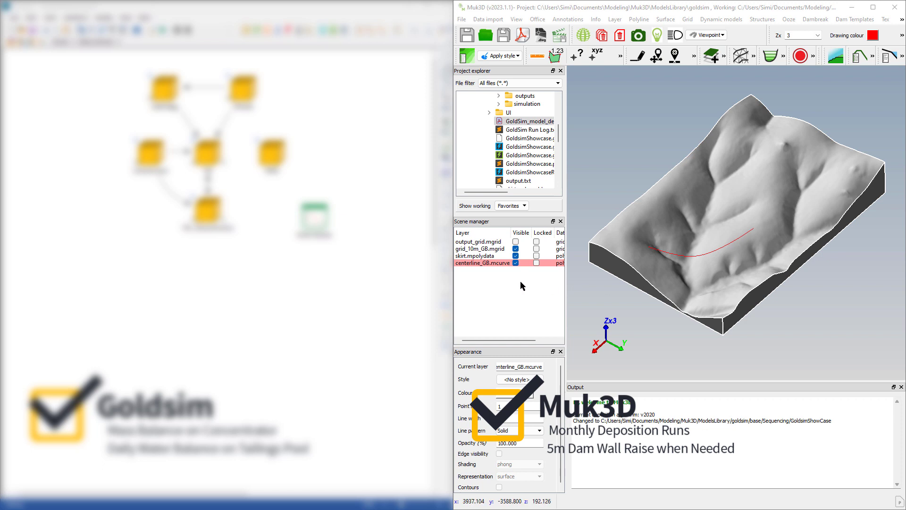
left_click(855, 19)
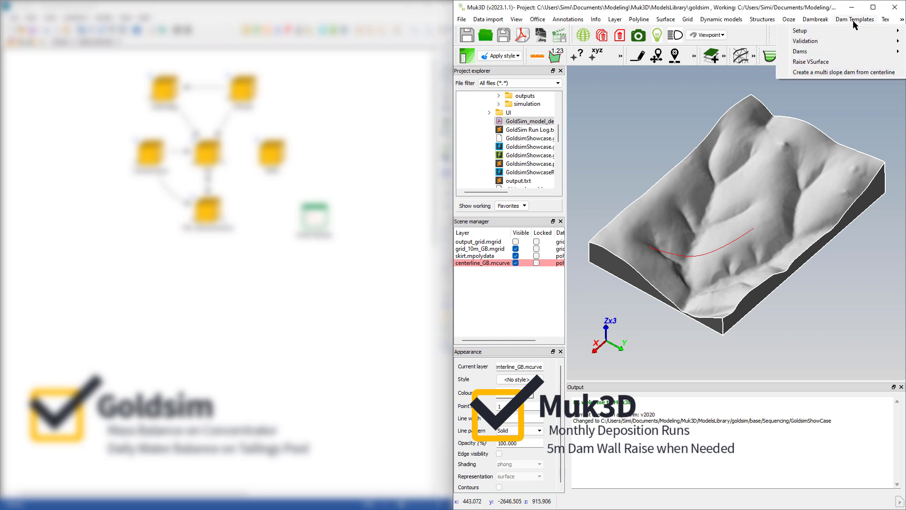
mouse_move(846, 31)
left_click(691, 32)
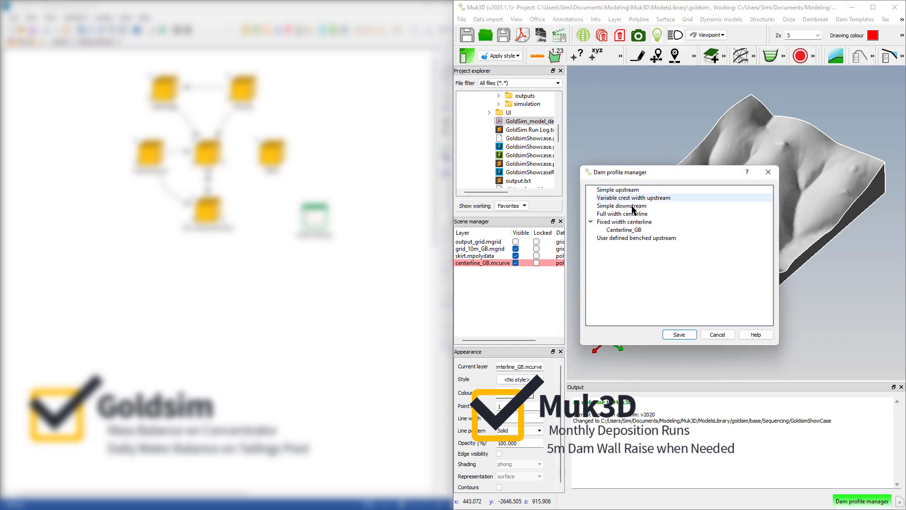
left_click(630, 231)
right_click(631, 231)
left_click(642, 239)
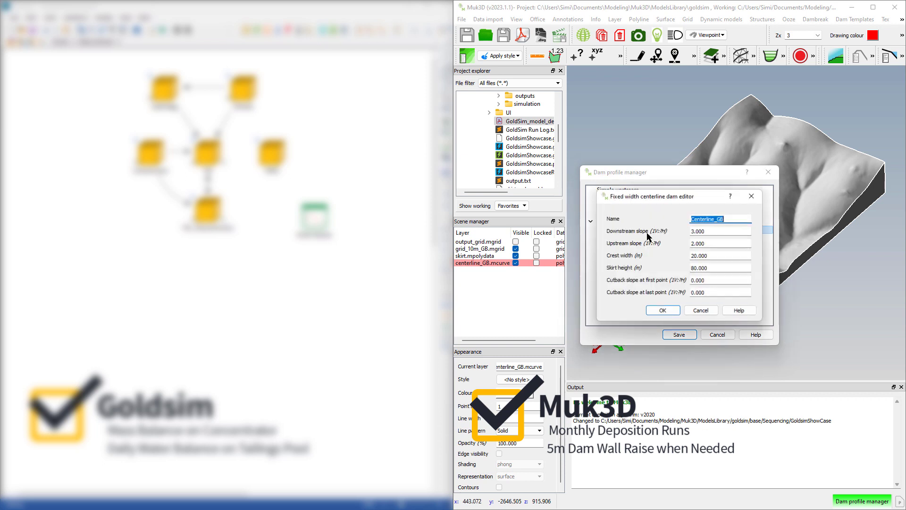
left_click(730, 234)
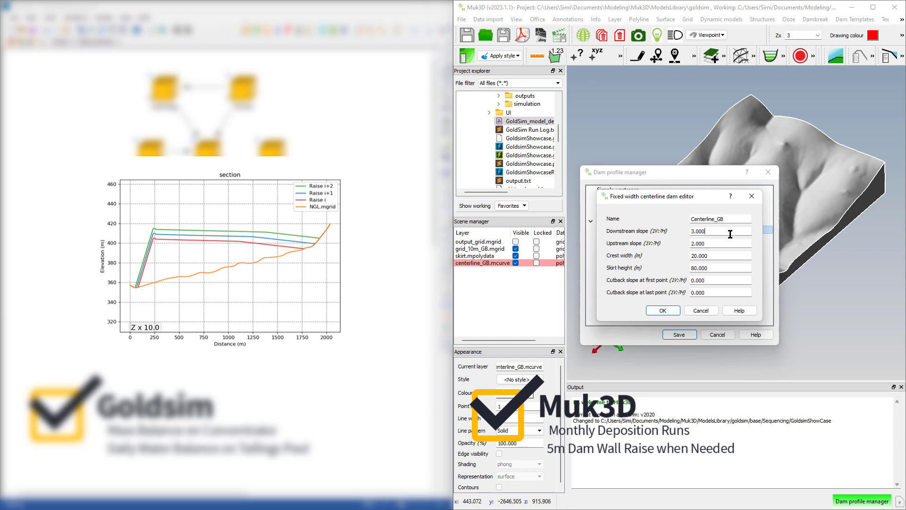
left_click(723, 243)
left_click(723, 256)
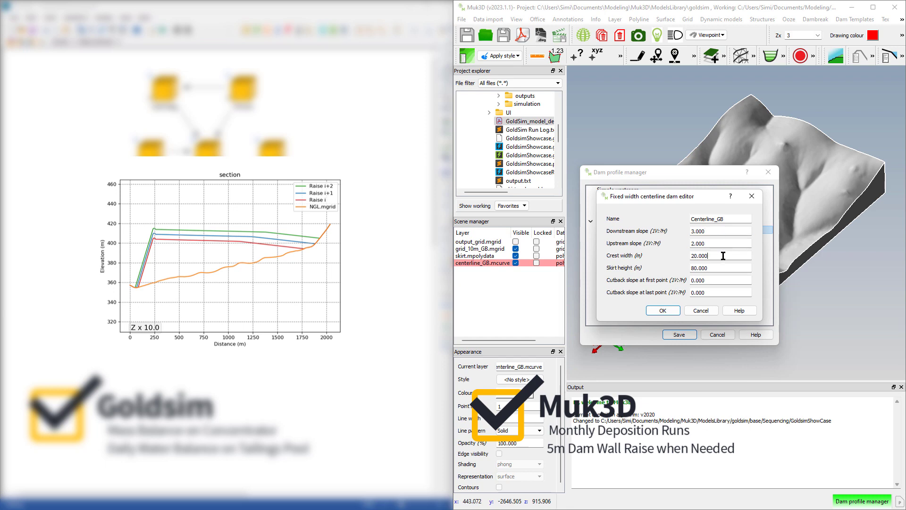
left_click(701, 310)
left_click(719, 335)
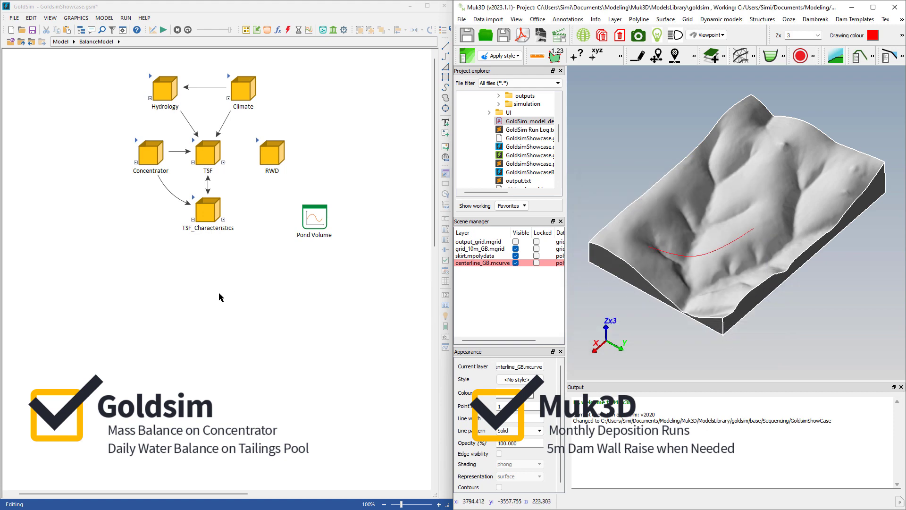
left_click(124, 30)
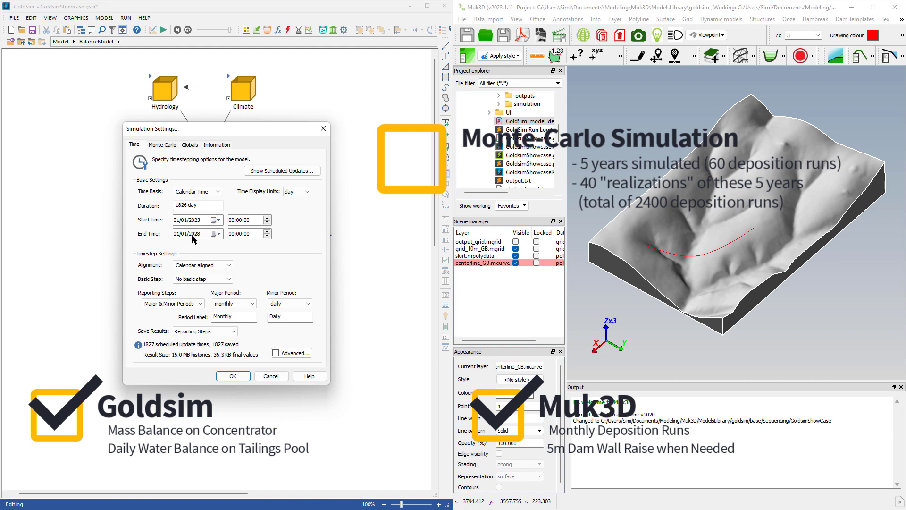
left_click(165, 146)
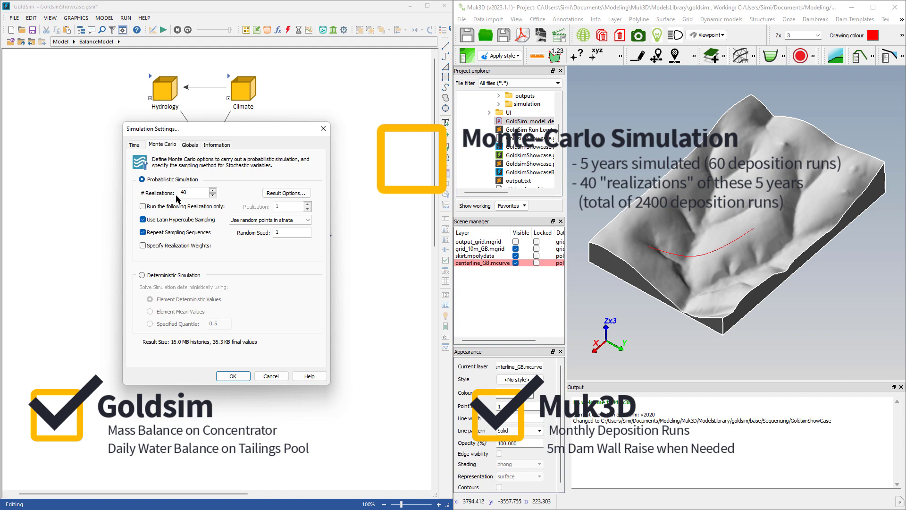
left_click(270, 376)
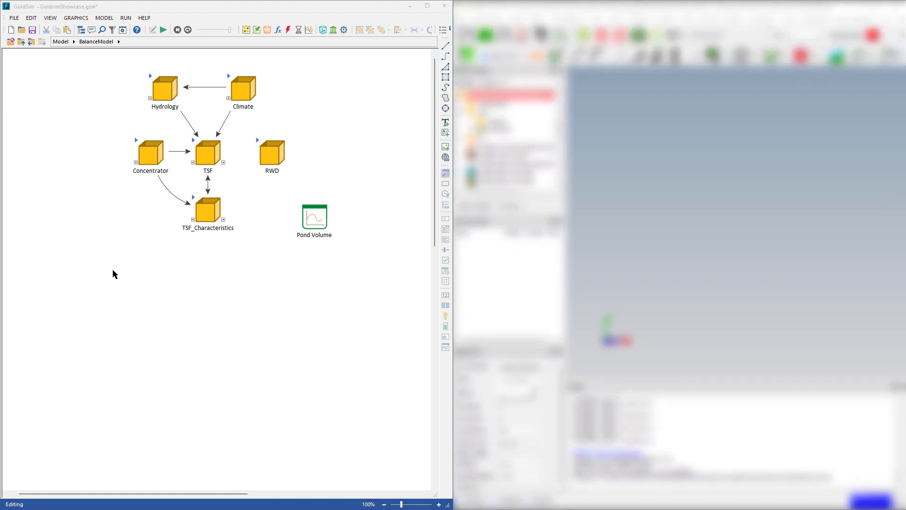
Look inside the Concentrator container, then return to BalanceModel.
double_click(136, 141)
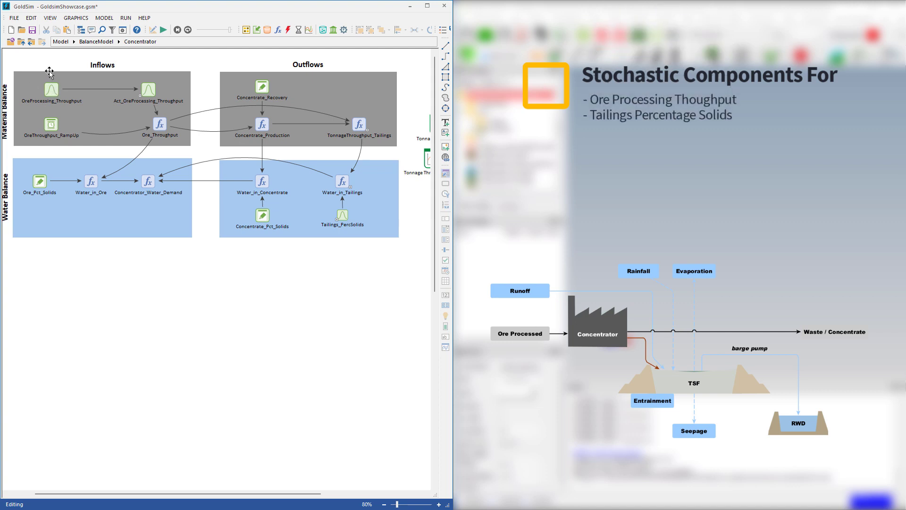
mouse_move(343, 218)
left_click(20, 43)
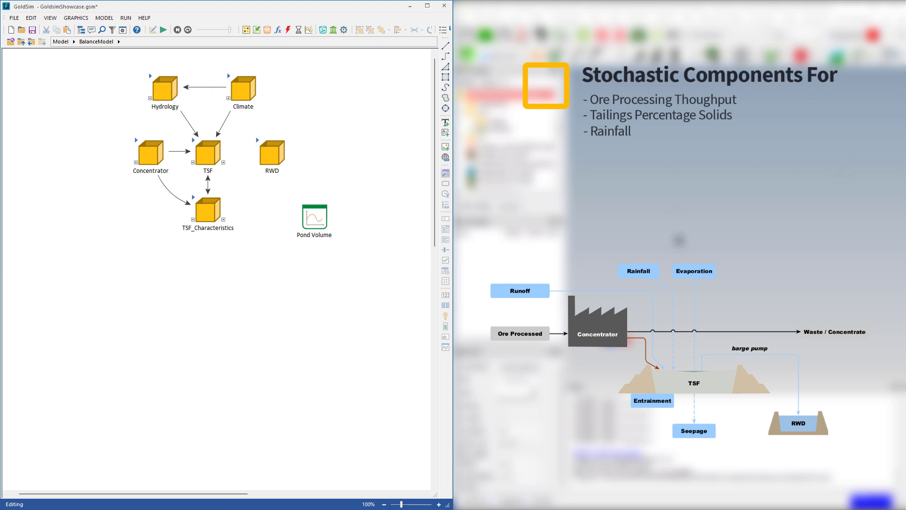
Browse the TSF container, then go up and open TSF_Characteristics.
double_click(193, 141)
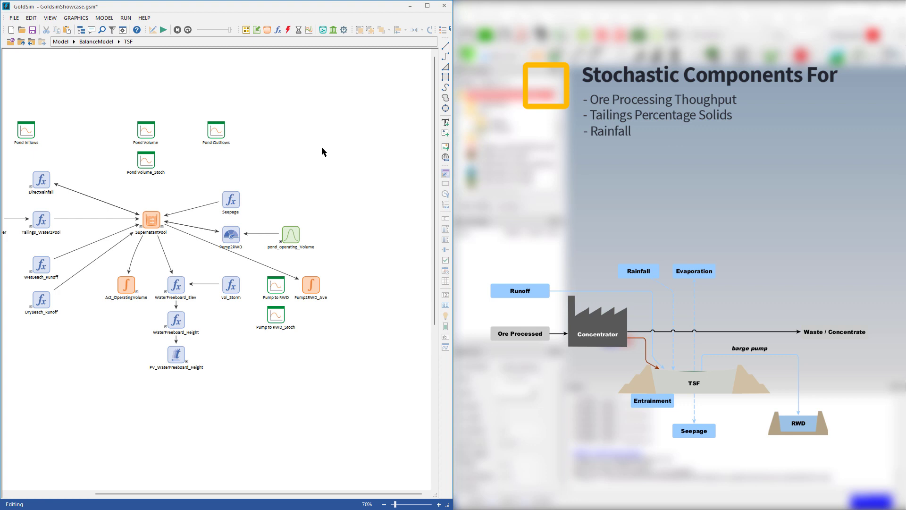
left_click(22, 42)
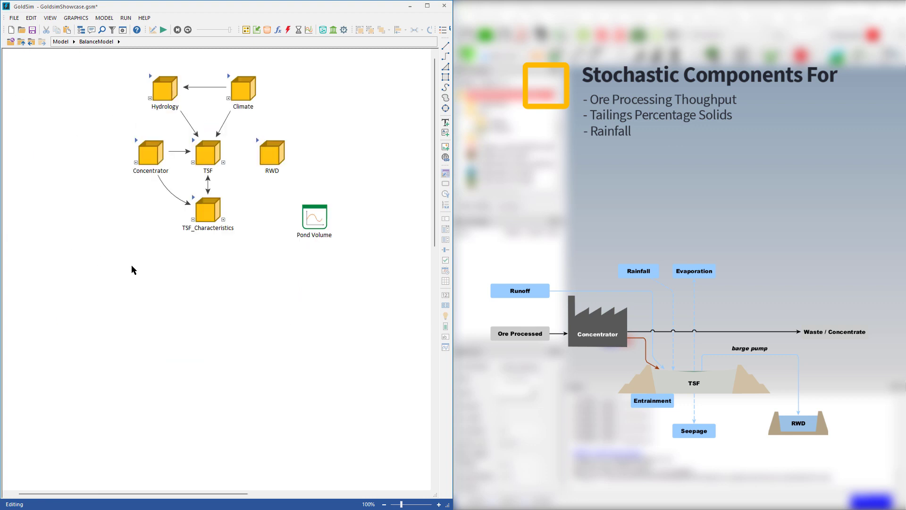
double_click(203, 209)
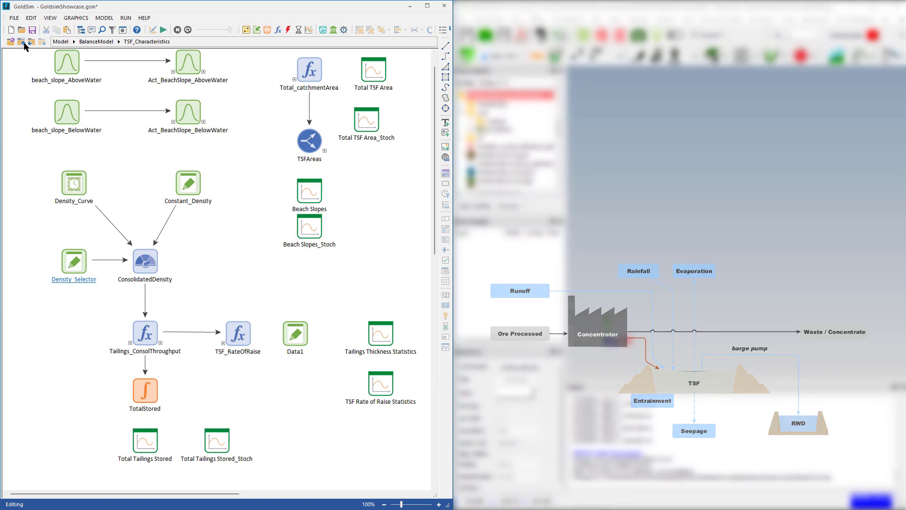
Return to BalanceModel and run the simulation, ending on realization 14's Dashboard.
key("BackSpace")
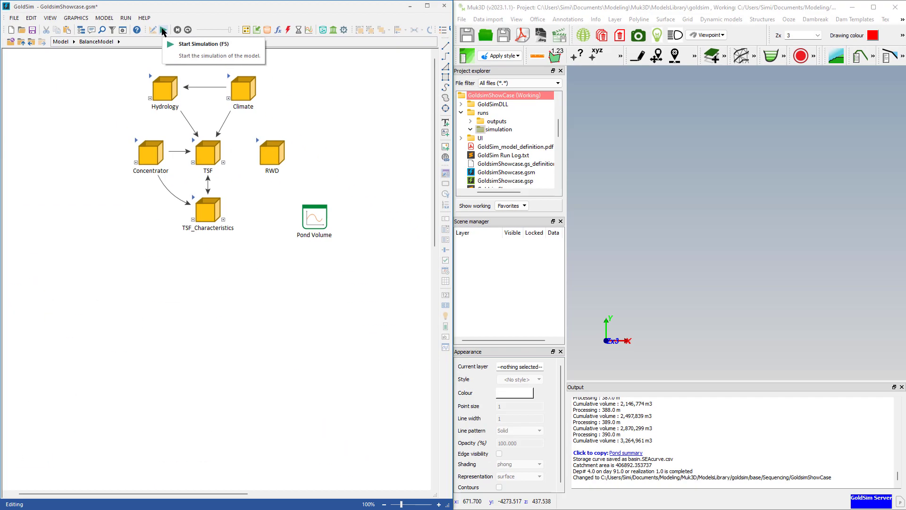
left_click(163, 31)
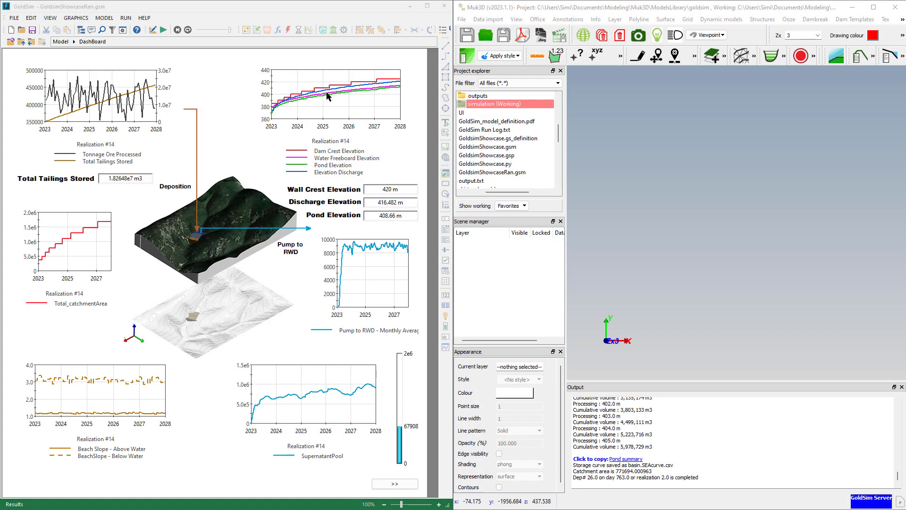
Open the Elevations chart and step back from realization 14 to 7 before changing Display.
left_click(328, 96)
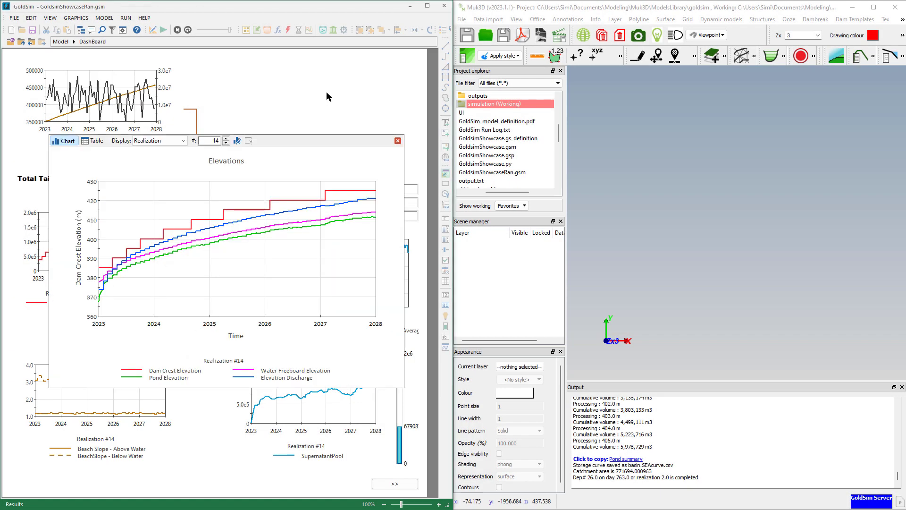
left_click(226, 143)
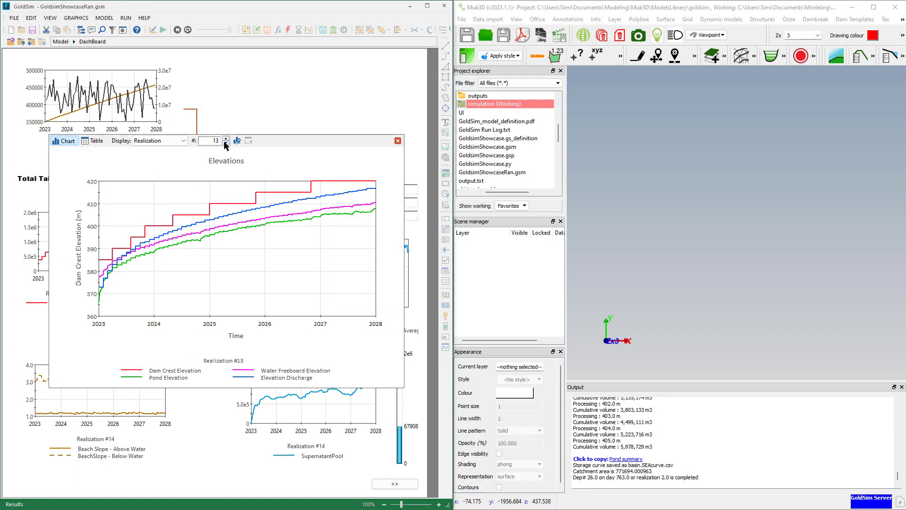
left_click(226, 142)
left_click(225, 142)
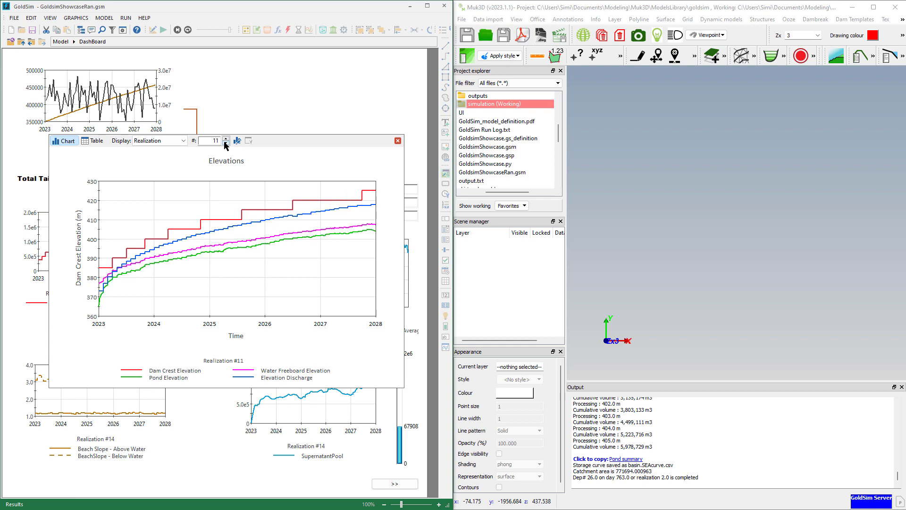
left_click(225, 143)
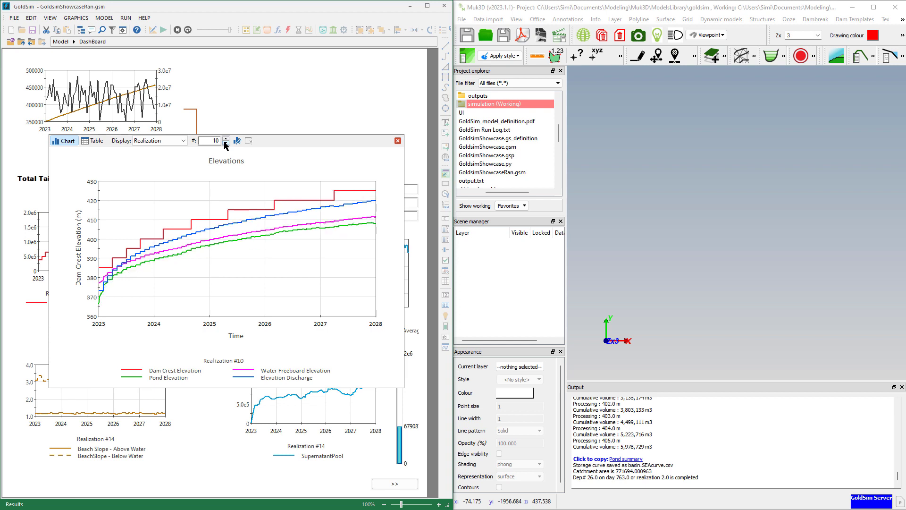
left_click(226, 143)
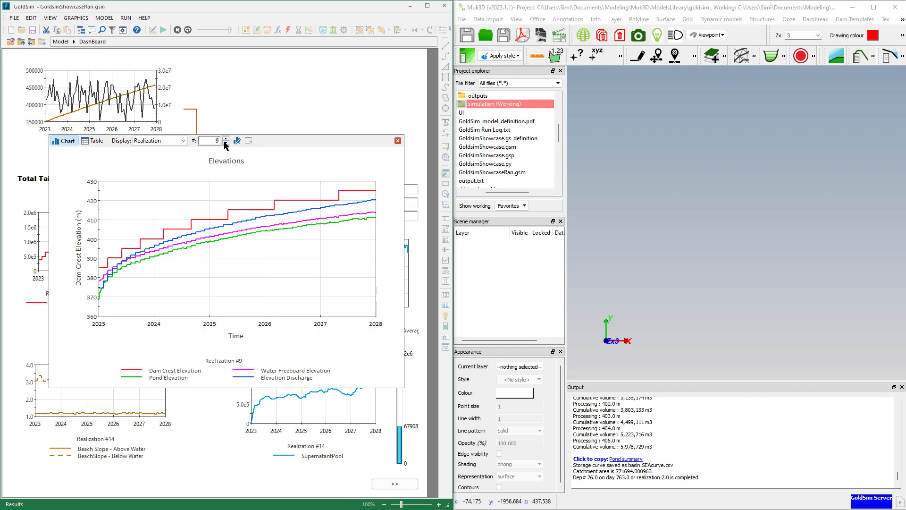
left_click(225, 143)
left_click(225, 142)
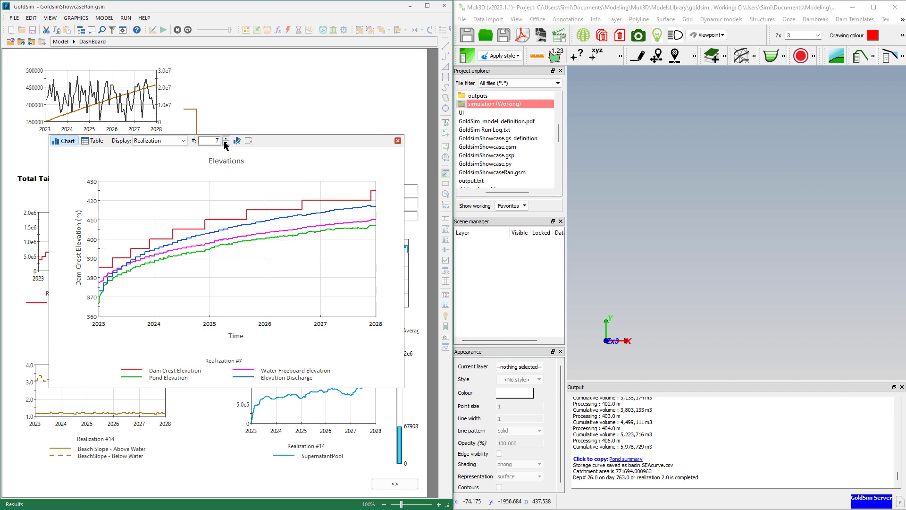
left_click(175, 141)
Display the Elevations chart as Probabilities for Elevation Discharge.
left_click(171, 164)
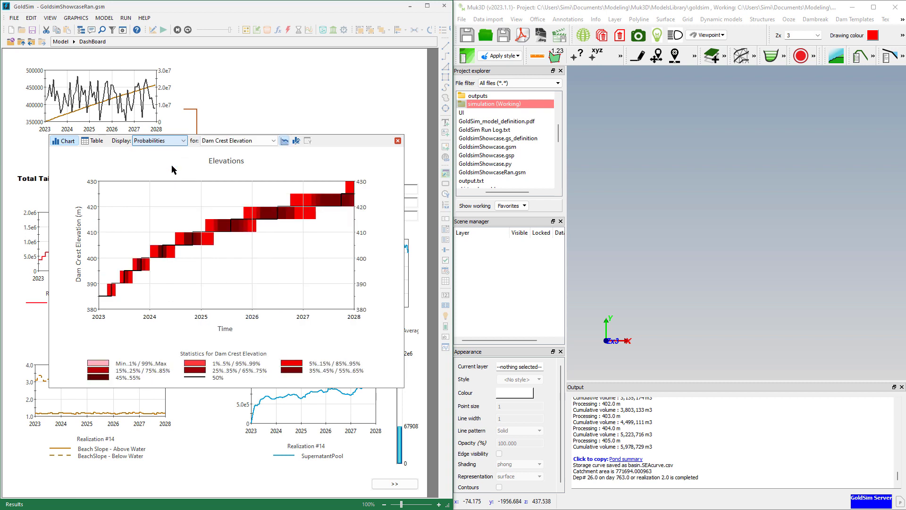
left_click(222, 140)
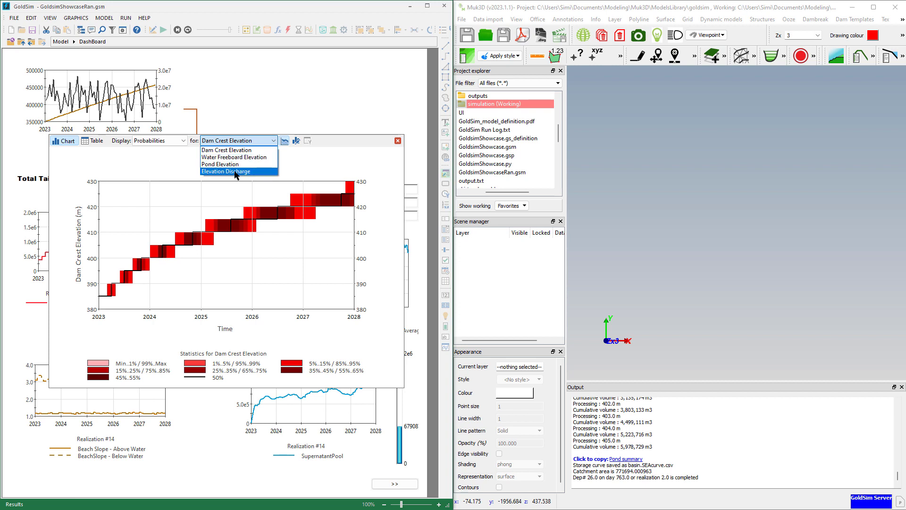
left_click(236, 171)
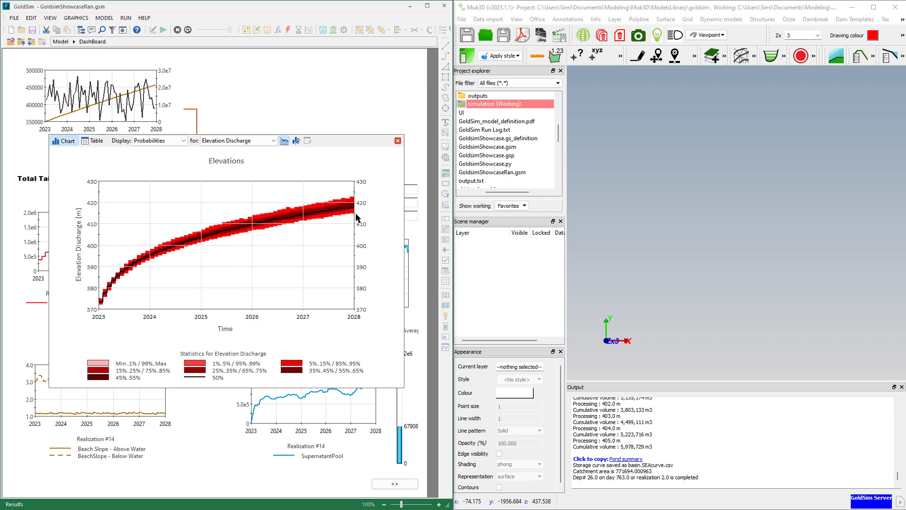
Close the Elevations chart and move on to DashBoard_Stoch.
mouse_move(357, 199)
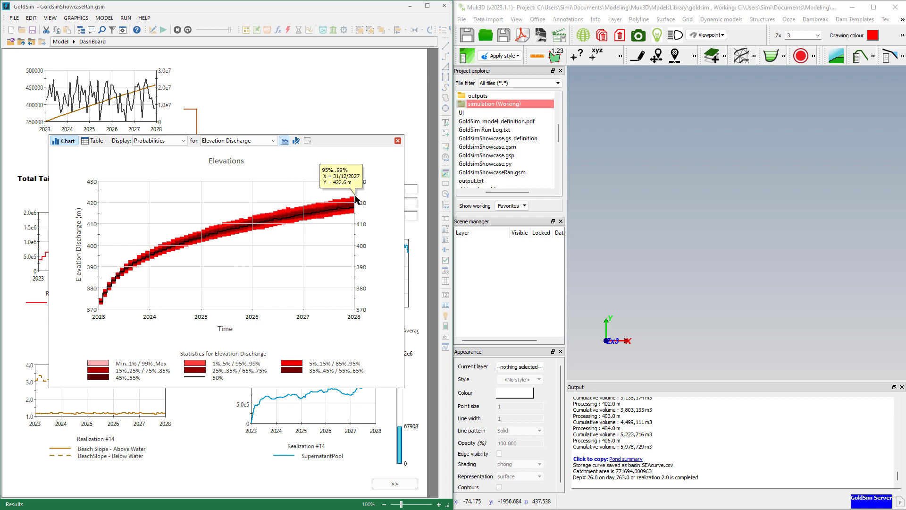
left_click(398, 141)
left_click(394, 484)
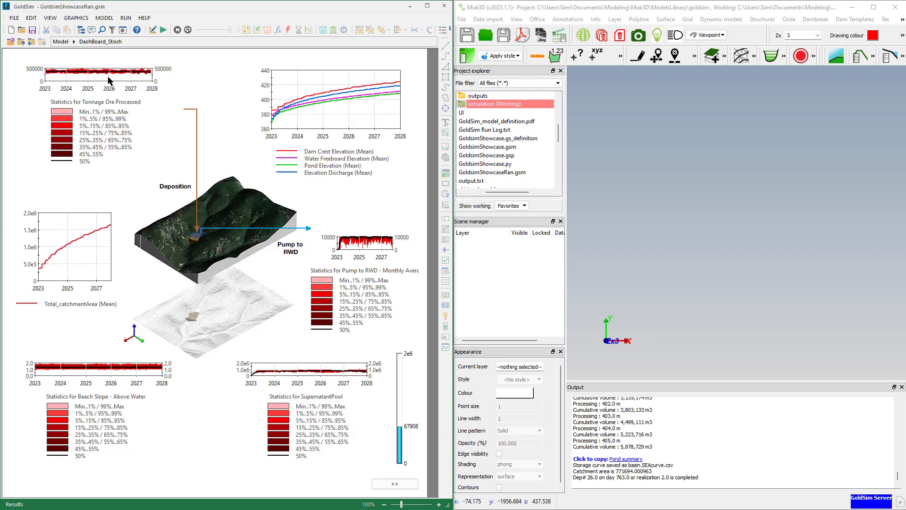
left_click(109, 78)
left_click(161, 141)
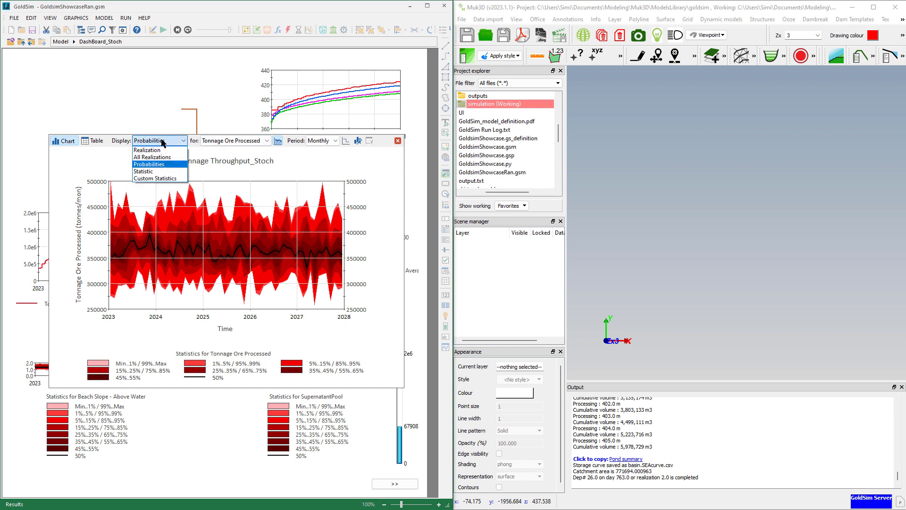
left_click(184, 142)
left_click(220, 142)
left_click(222, 157)
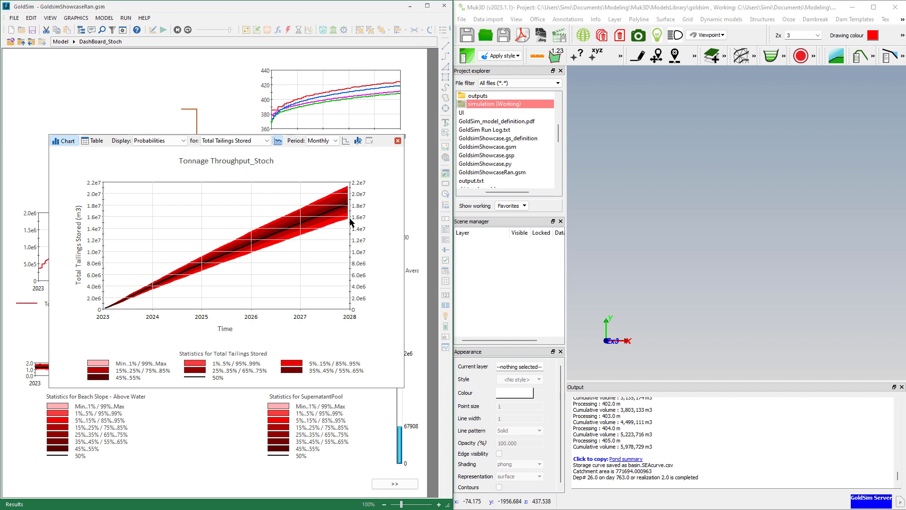
Close the Tonnage Throughput_Stoch chart and return to the realization 14 DashBoard.
mouse_move(349, 189)
mouse_move(348, 207)
left_click(397, 141)
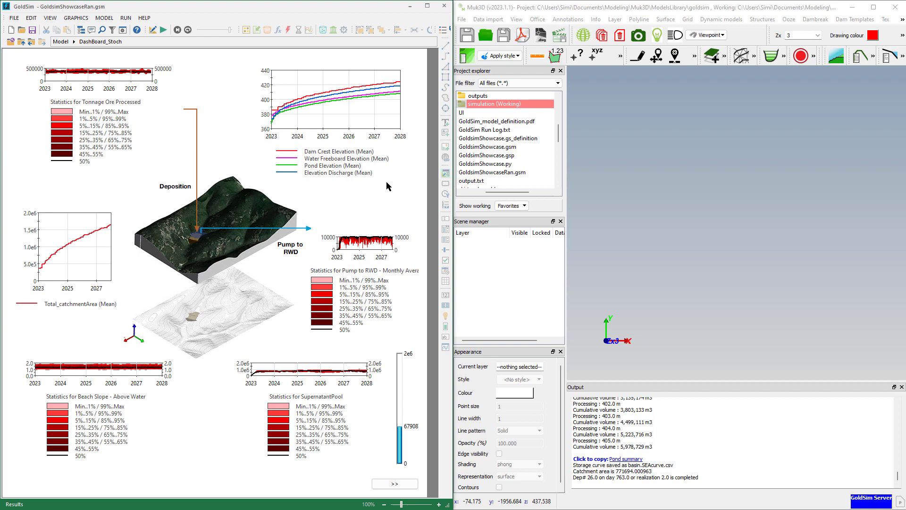
left_click(395, 484)
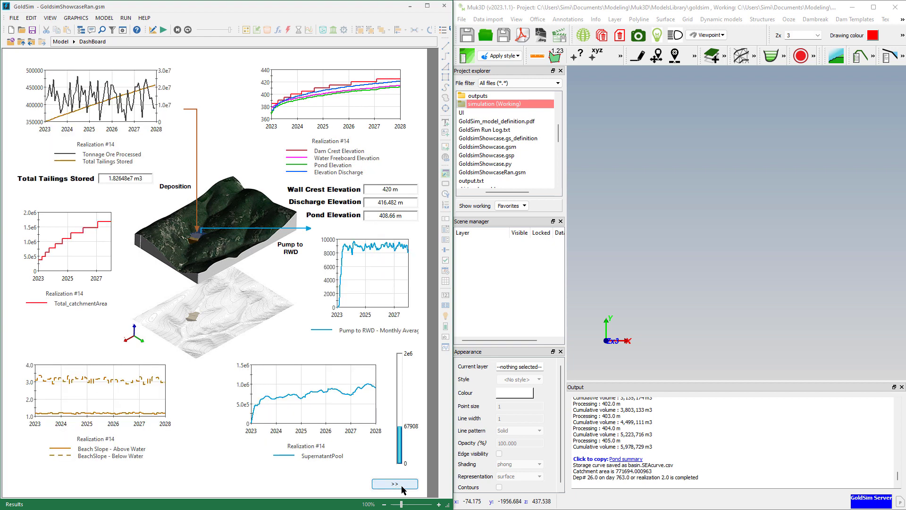